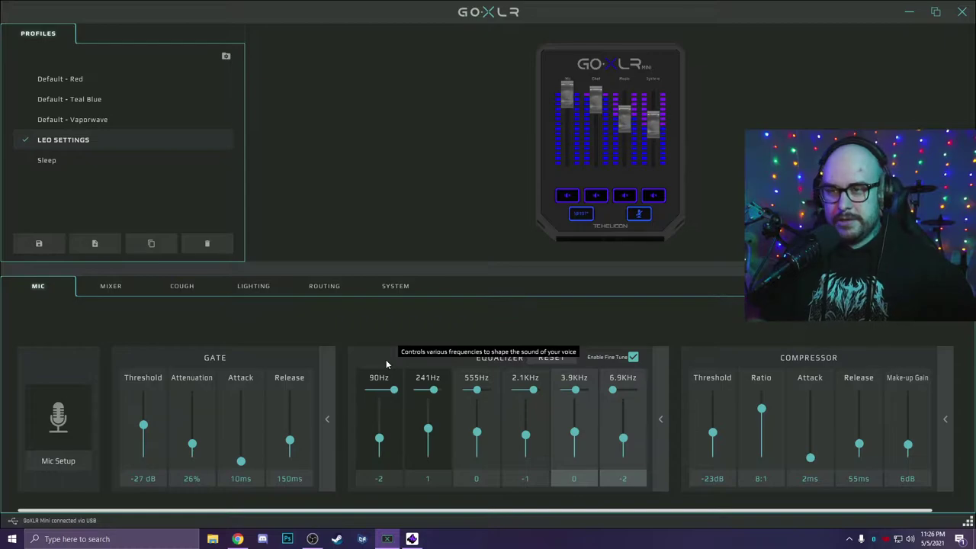
- Show the LIGHTING page with the Channel 1 fader gradient and mute button colours
click(259, 289)
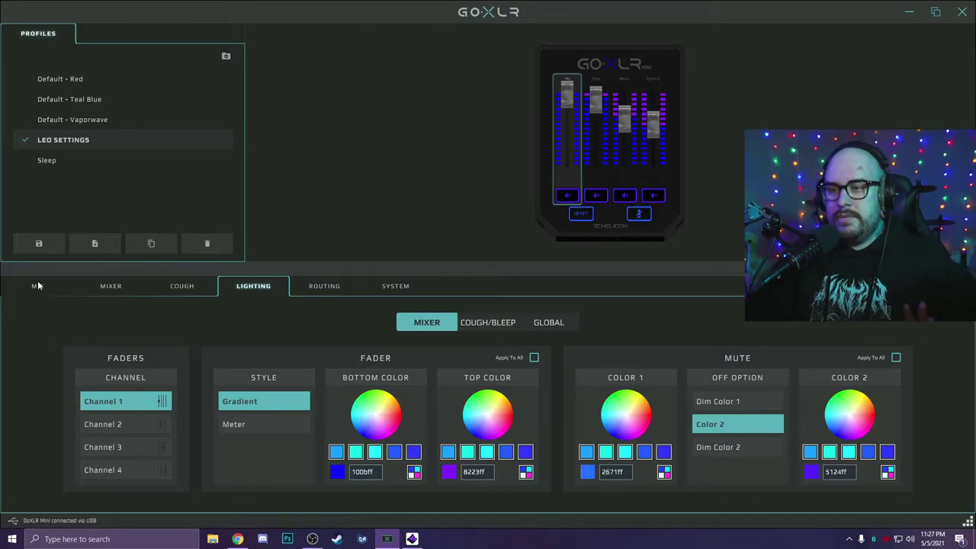
- In the routing matrix, untick Samples in the Chat Mic row
click(315, 287)
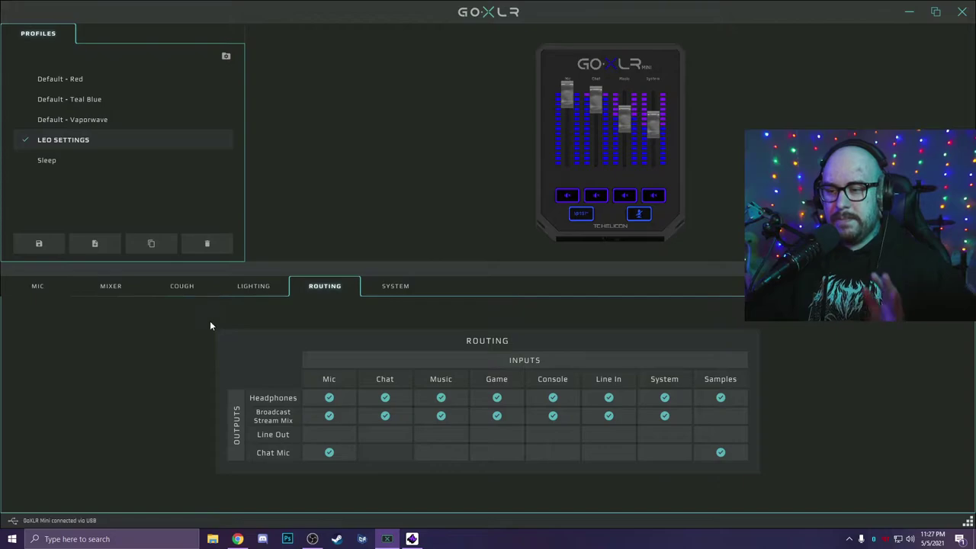
mouse_move(283, 421)
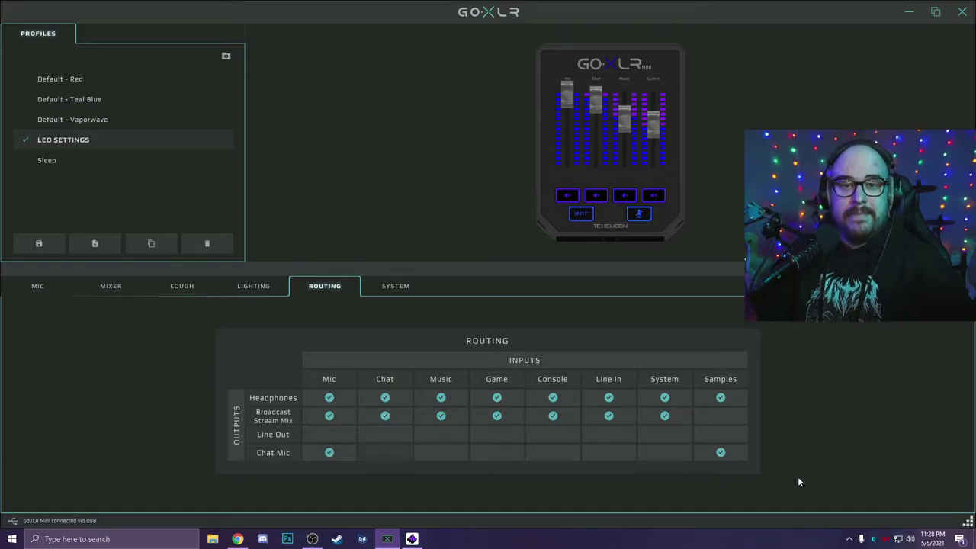
click(720, 452)
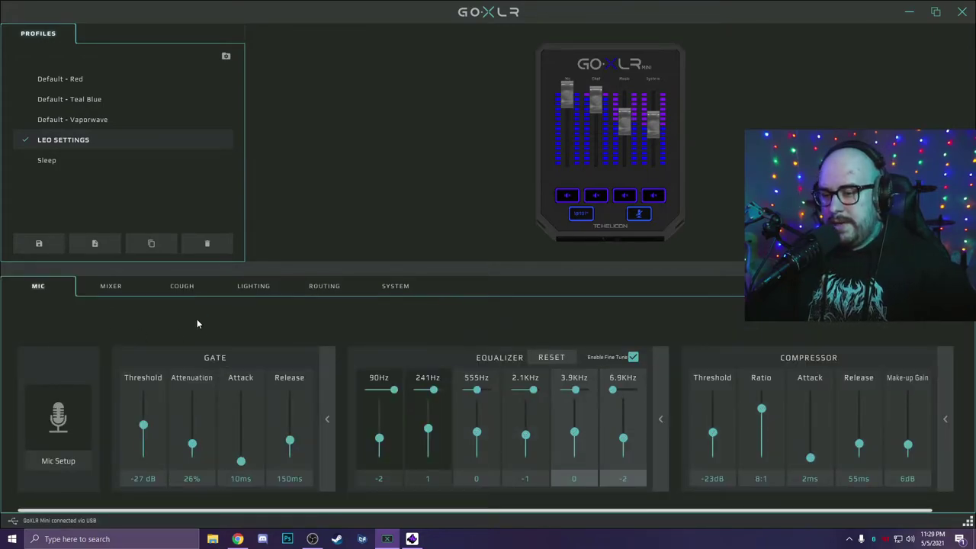
- In Mic Setup, drag the Dynamic mic's gain down from 57dB to 52dB
click(61, 415)
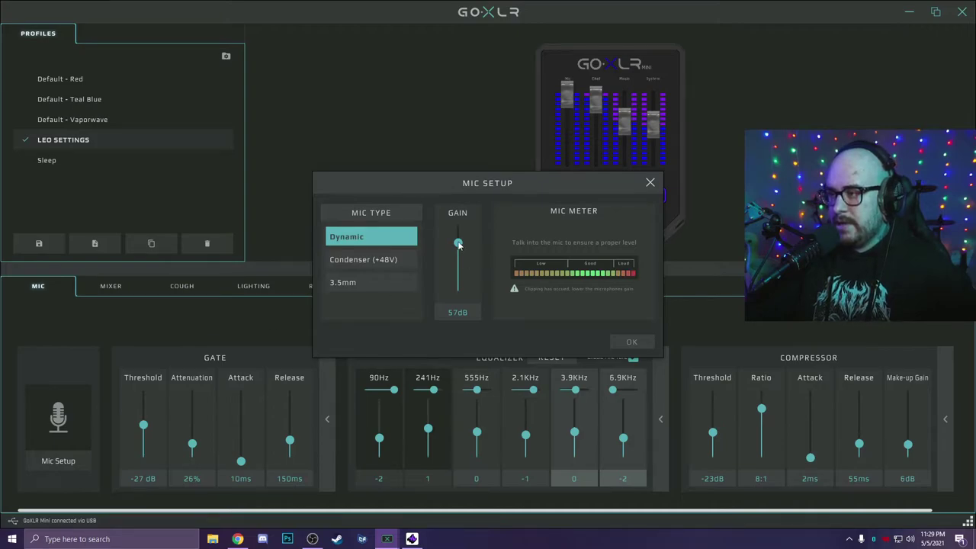
drag(458, 244, 458, 247)
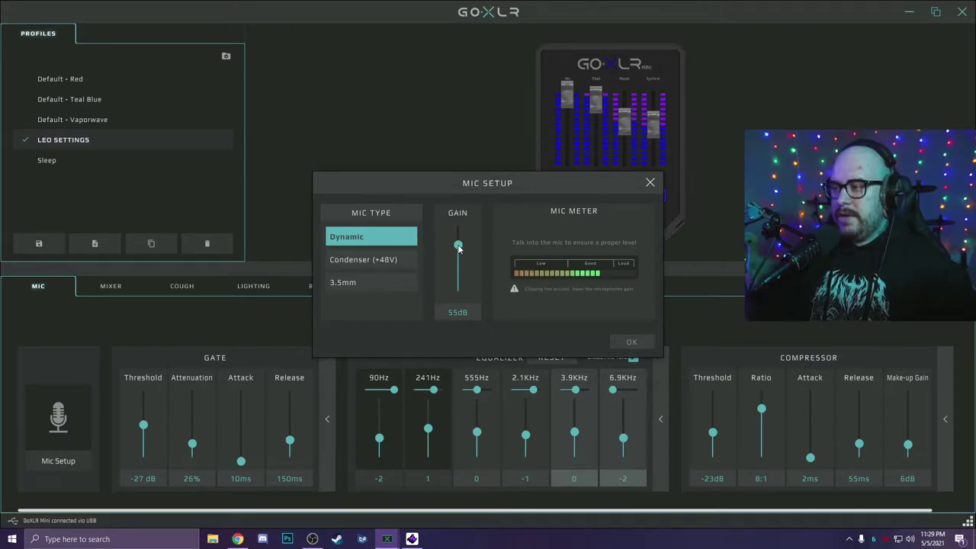
drag(458, 248, 458, 250)
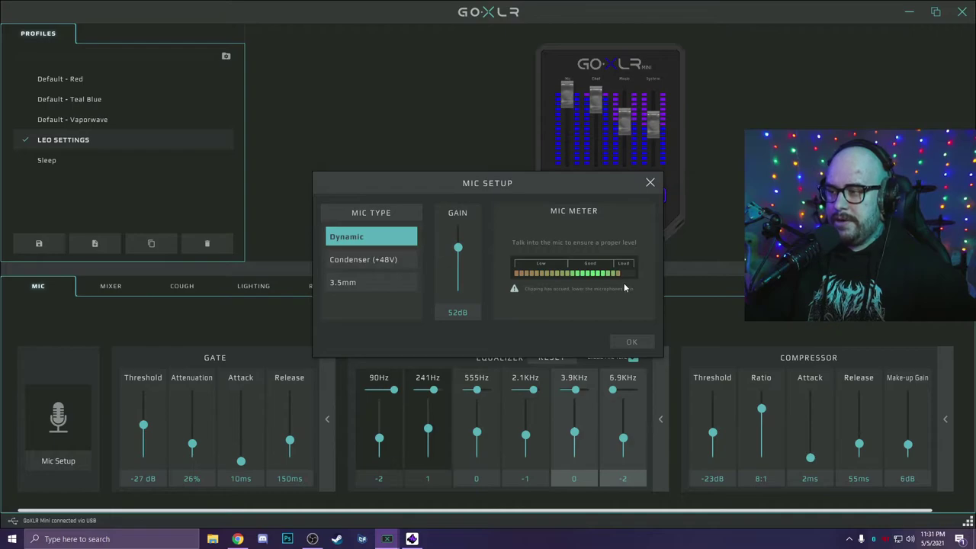
- Confirm the 52dB gain, then set gate attenuation to 20% and gate threshold to -32 dB
click(632, 342)
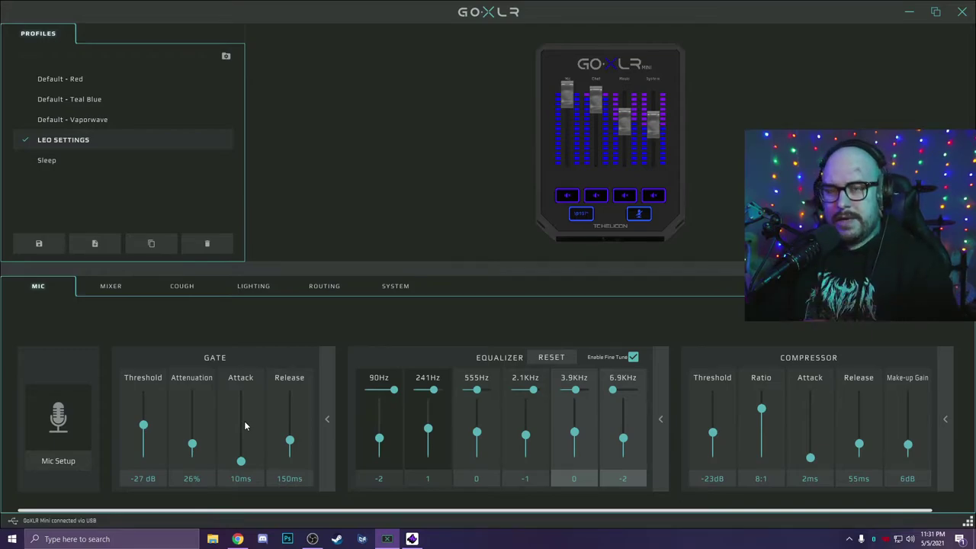
click(193, 448)
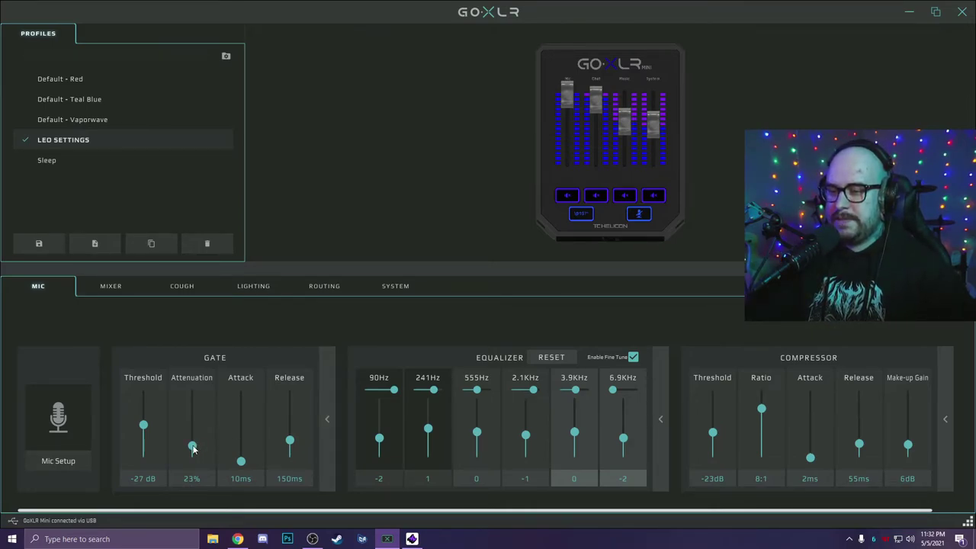
drag(193, 451, 194, 452)
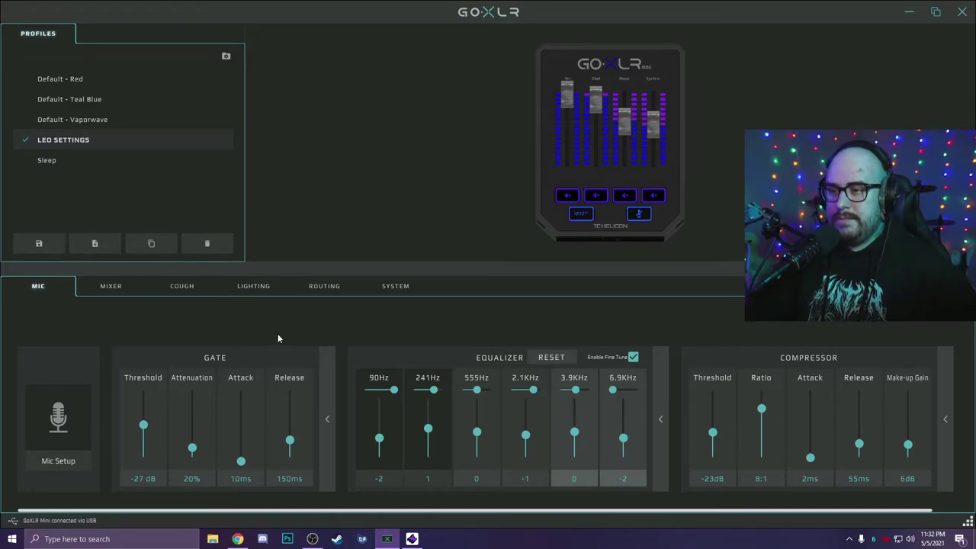
click(193, 409)
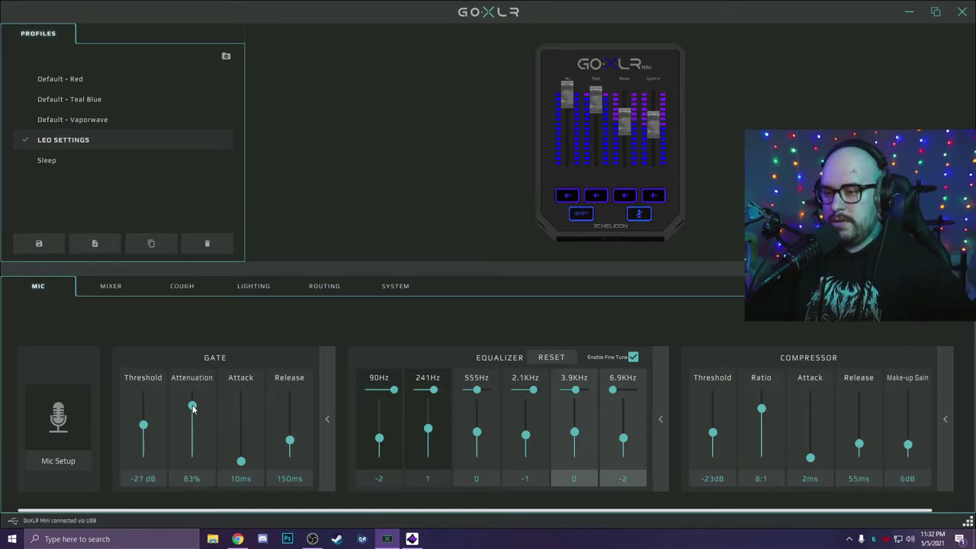
drag(193, 410, 196, 452)
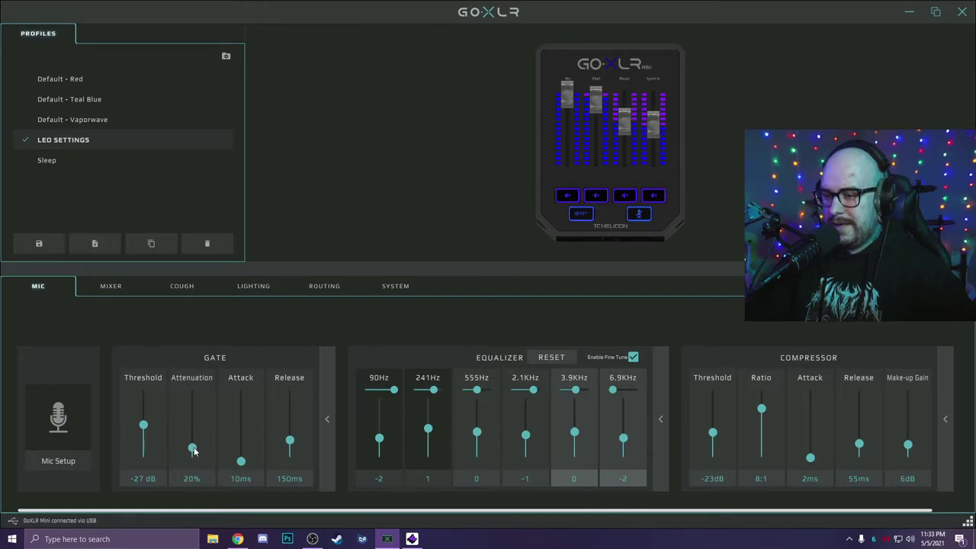
drag(145, 426, 144, 434)
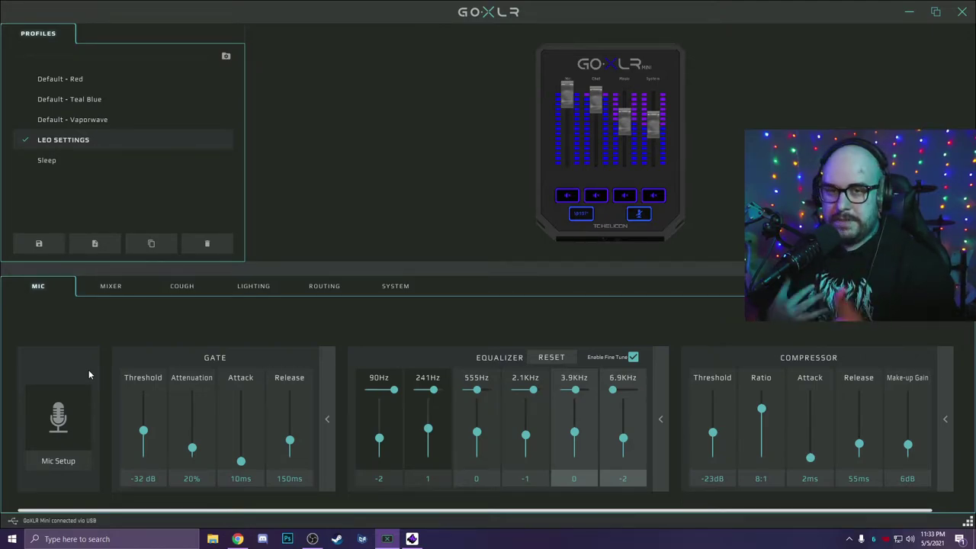
- Drop the gate threshold to -38 dB and set gate release to 500ms
drag(144, 431, 145, 436)
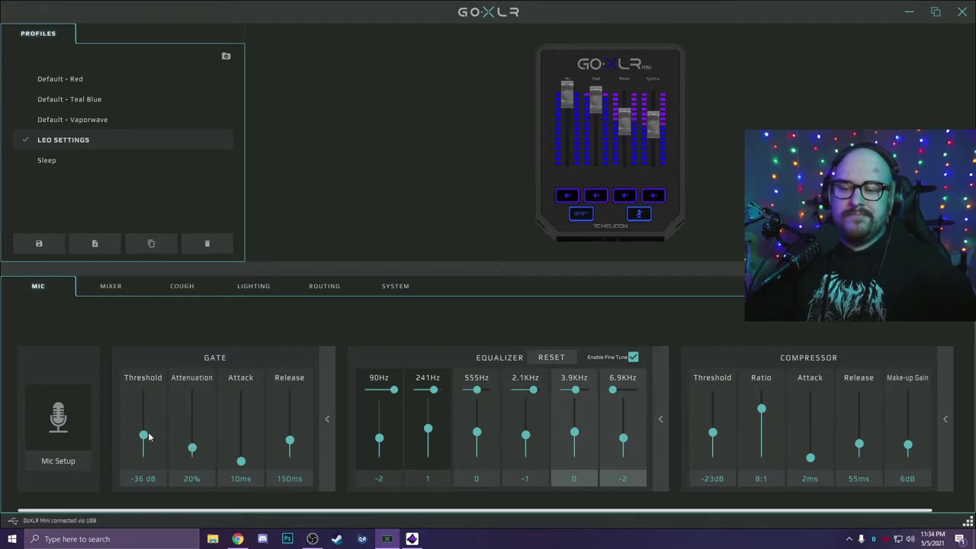
drag(149, 437, 145, 441)
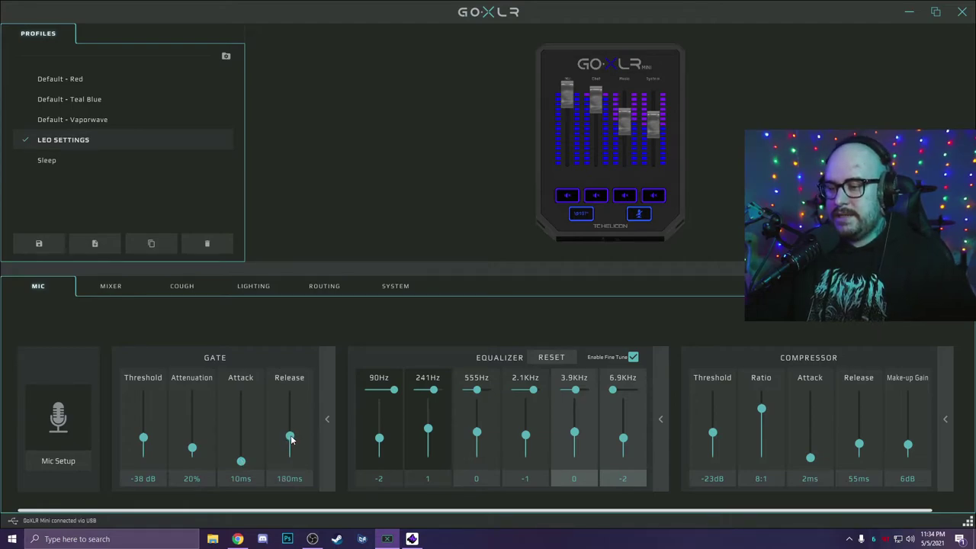
drag(290, 440, 291, 433)
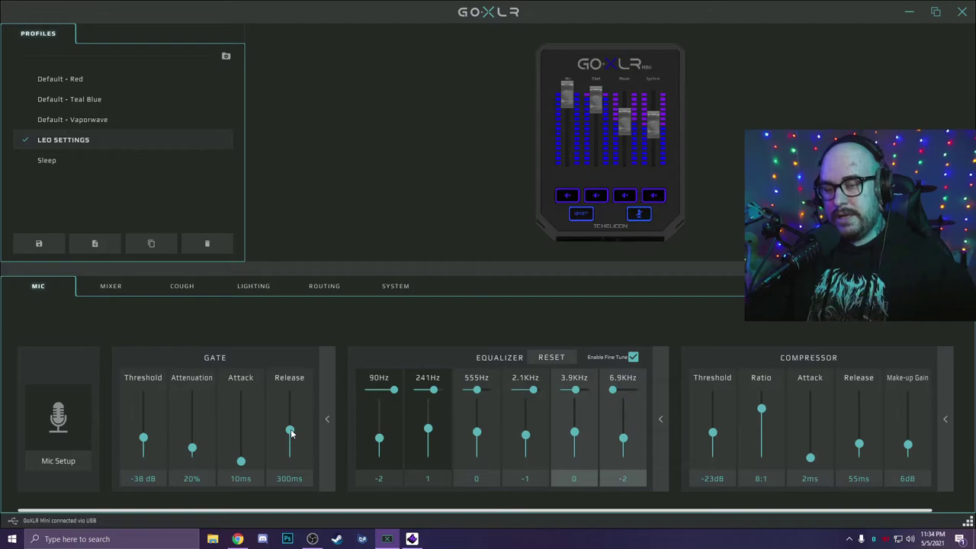
drag(290, 433, 289, 396)
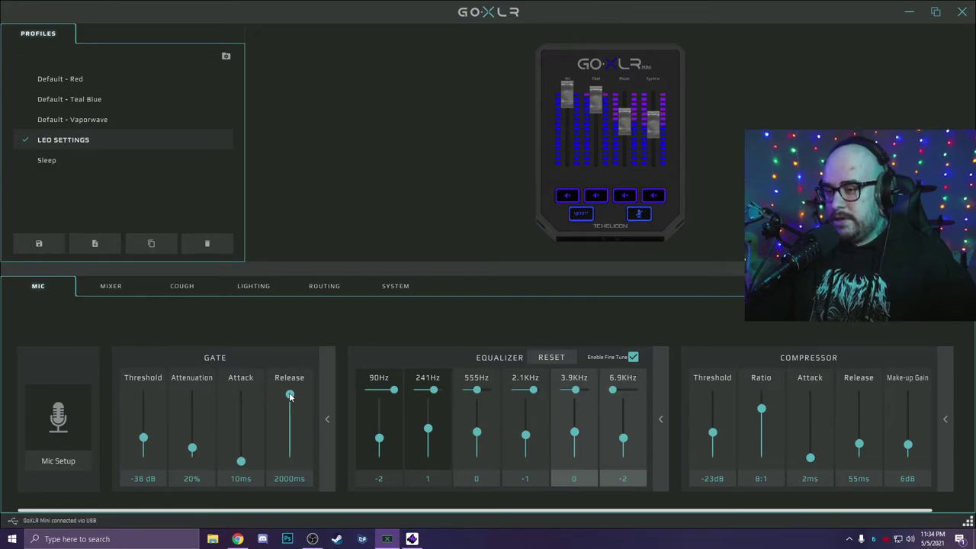
drag(290, 395, 290, 424)
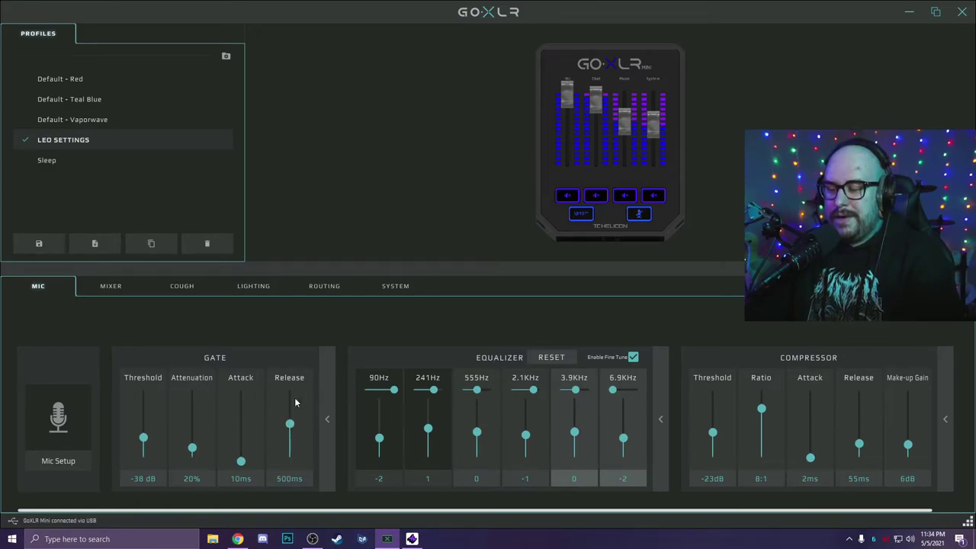
- Untick Enable Fine Tune and collapse the equalizer to Bass, Mid and Treble
click(633, 358)
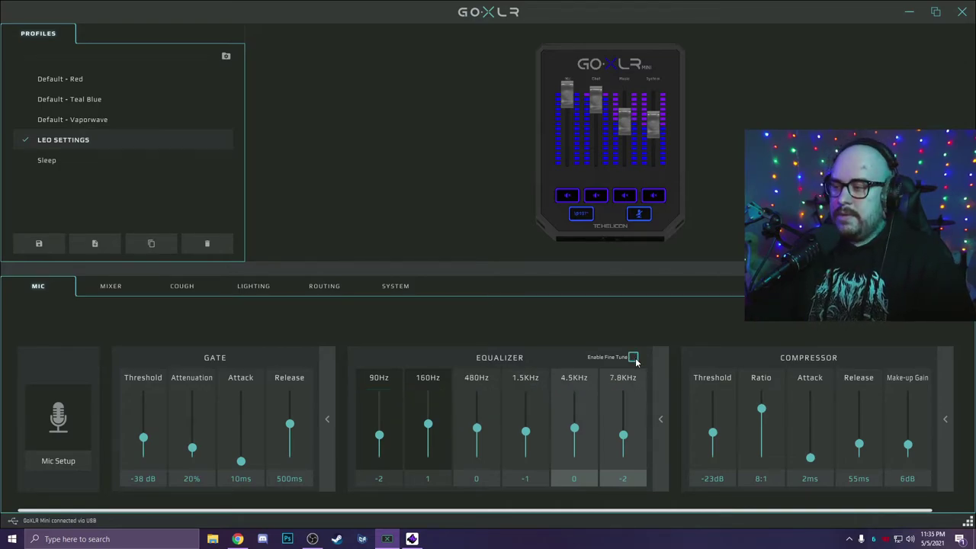
click(667, 404)
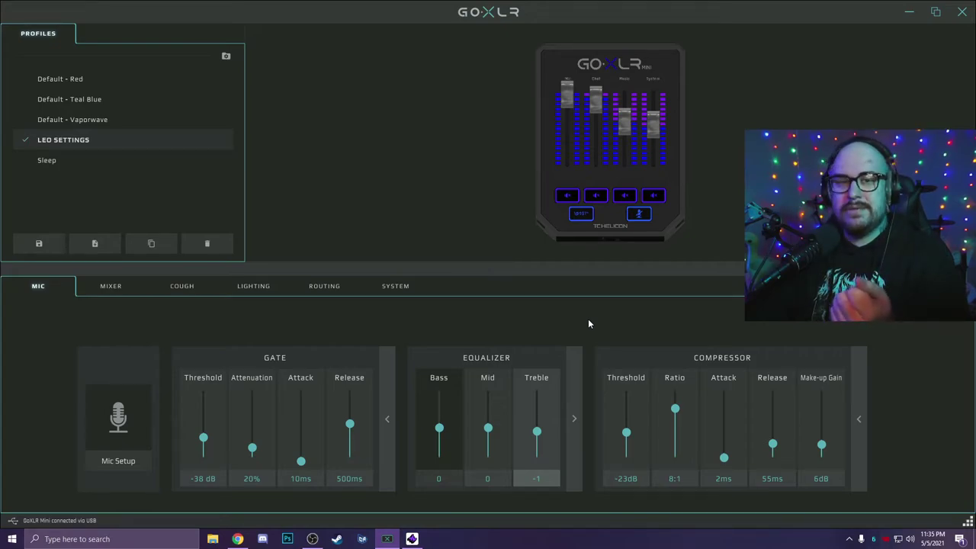
- Tick Enable Fine Tune, then raise and lower the 2.1KHz band back to -1
mouse_move(579, 356)
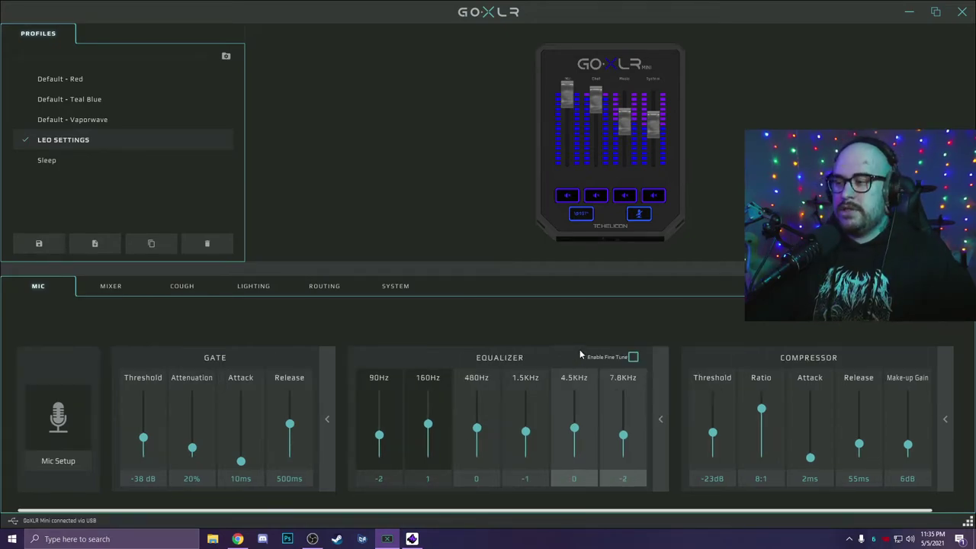
click(633, 357)
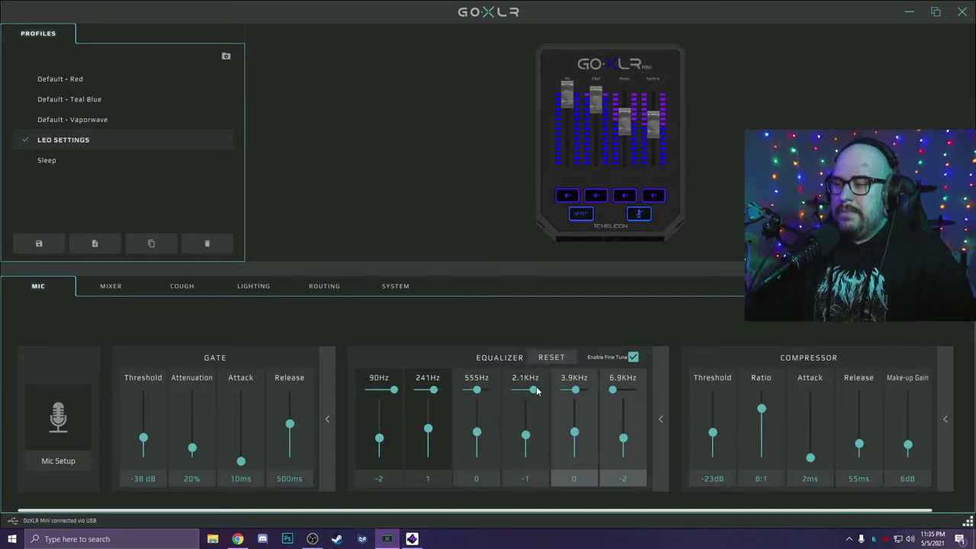
drag(526, 436, 535, 391)
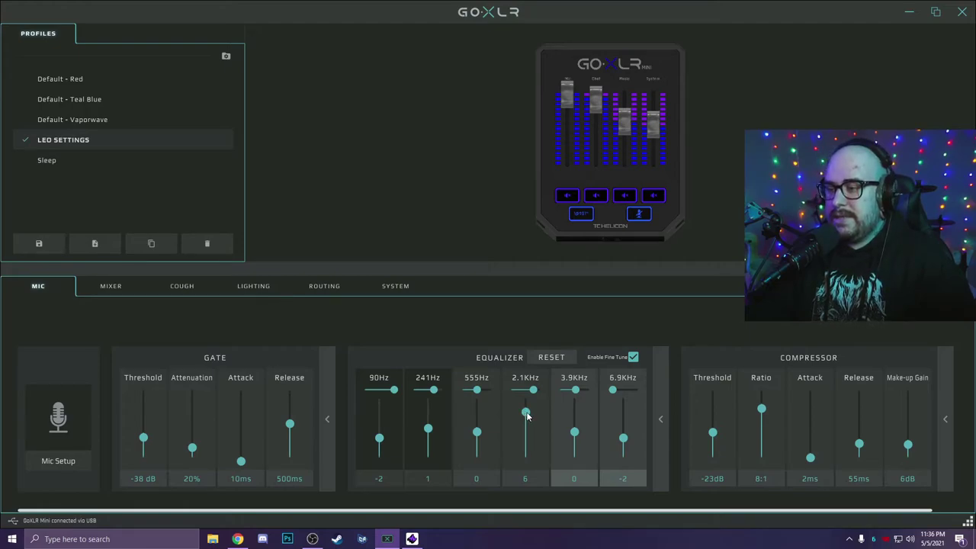
drag(524, 413, 528, 439)
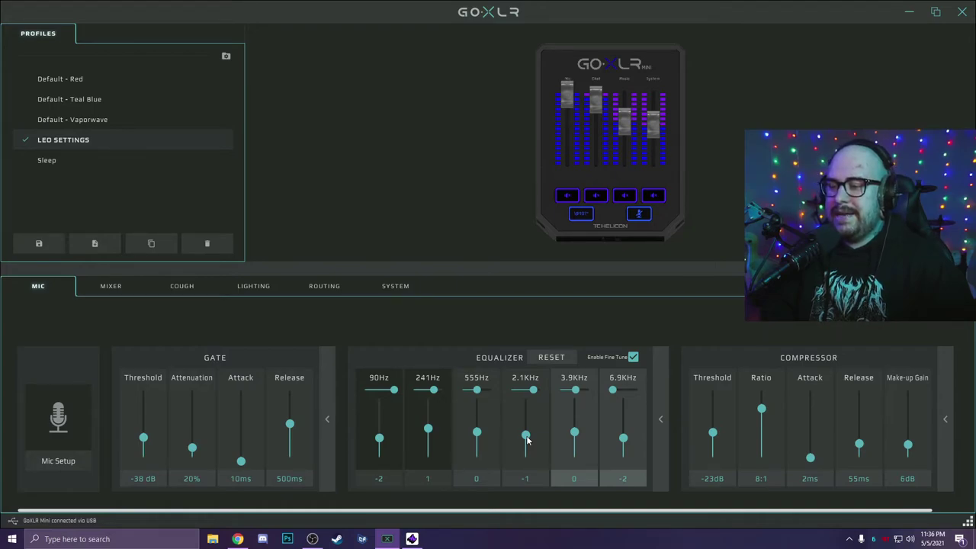
- Drop the 241Hz band to 0, then try the 90Hz and 6.9KHz band sliders
click(428, 432)
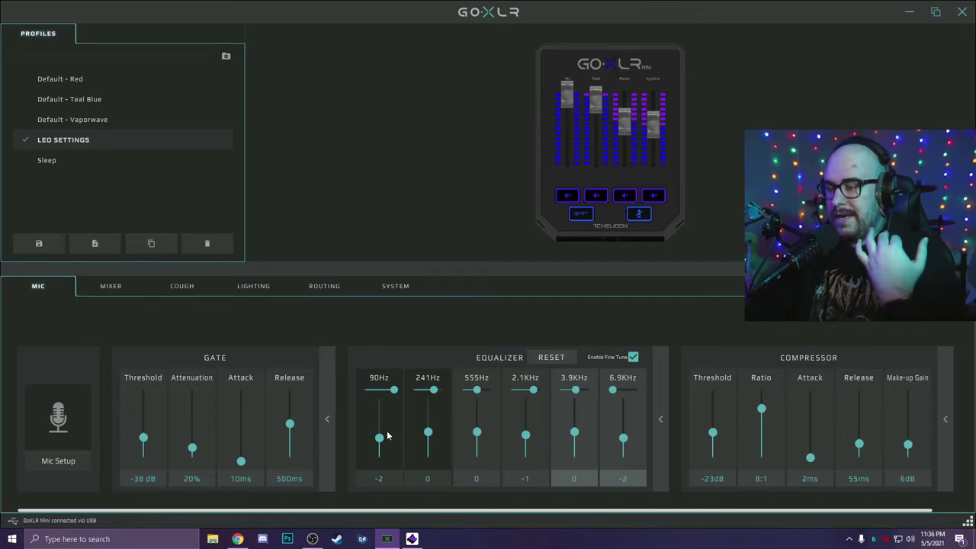
mouse_move(380, 440)
mouse_down()
mouse_move(381, 407)
mouse_move(379, 438)
mouse_up()
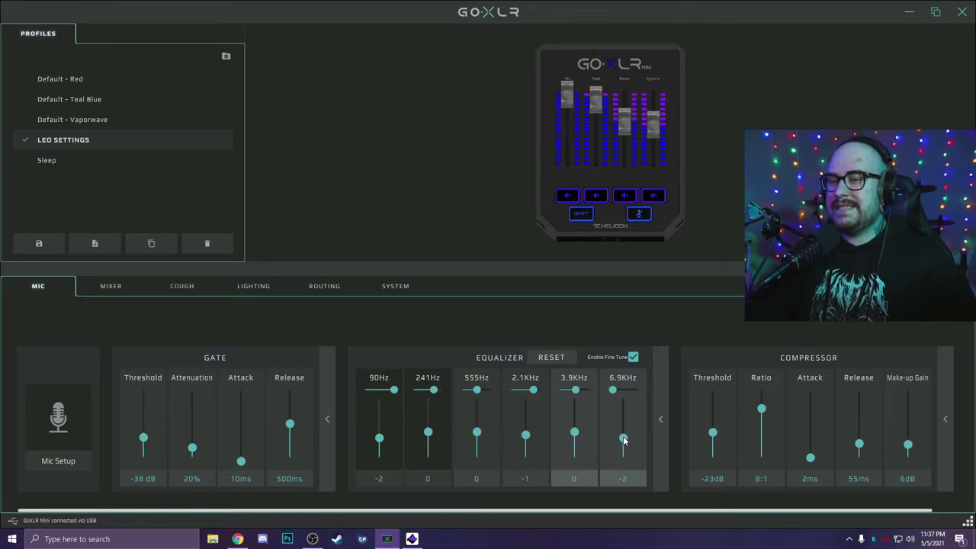
drag(623, 440, 625, 408)
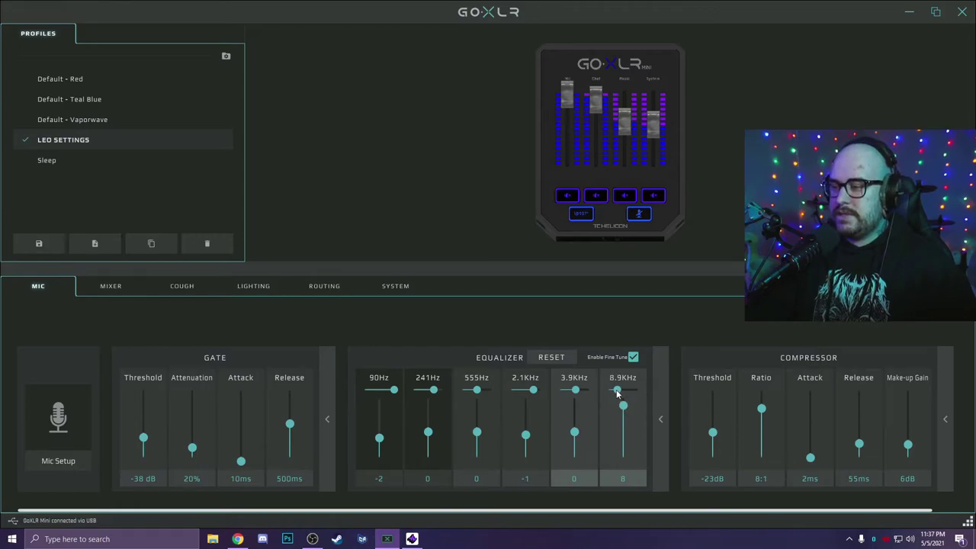
drag(612, 394, 630, 443)
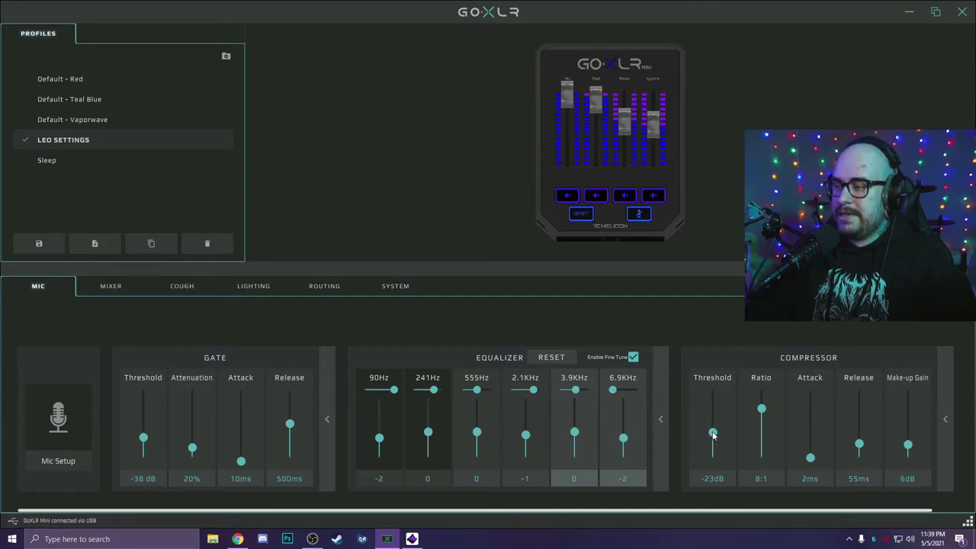
- Bring the compressor threshold to -27dB and return make-up gain to 6dB
drag(712, 433, 712, 391)
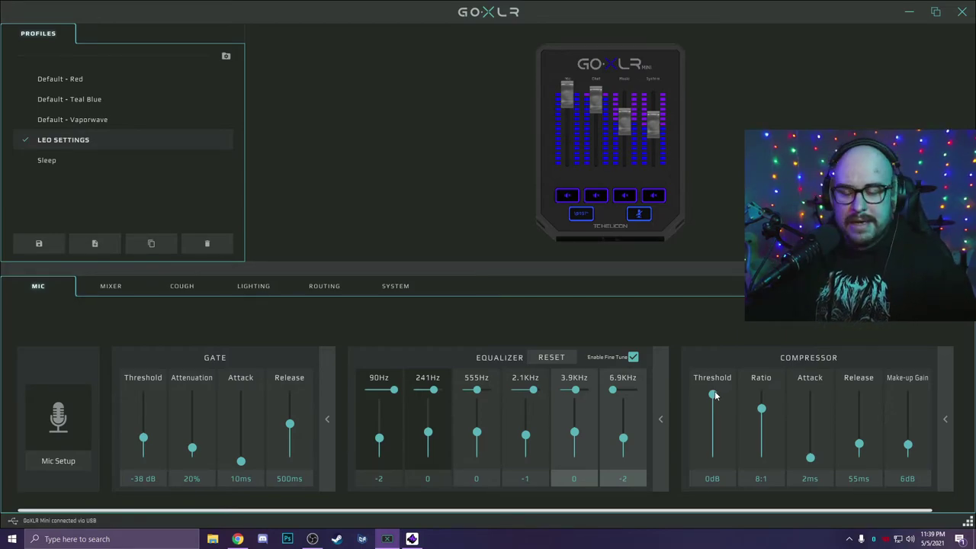
drag(715, 395, 715, 434)
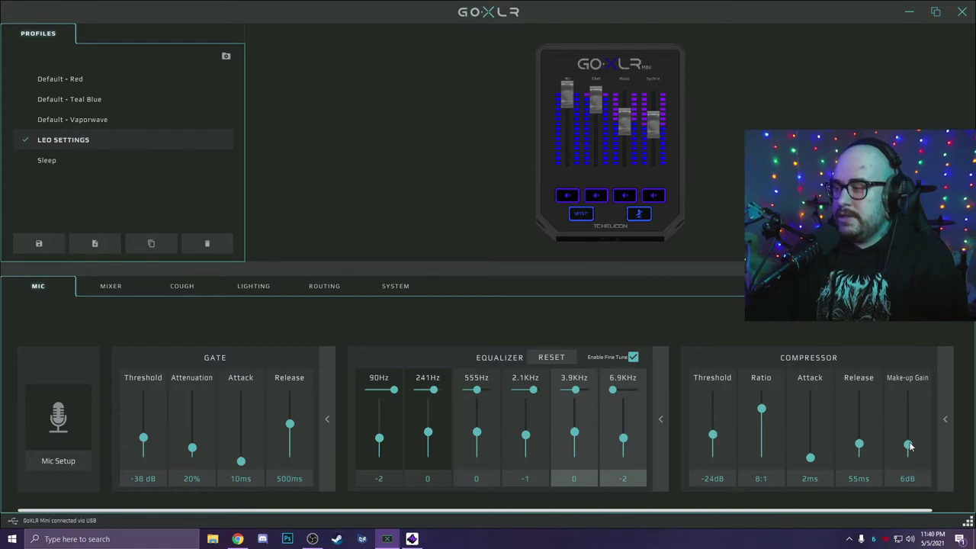
drag(908, 447, 909, 464)
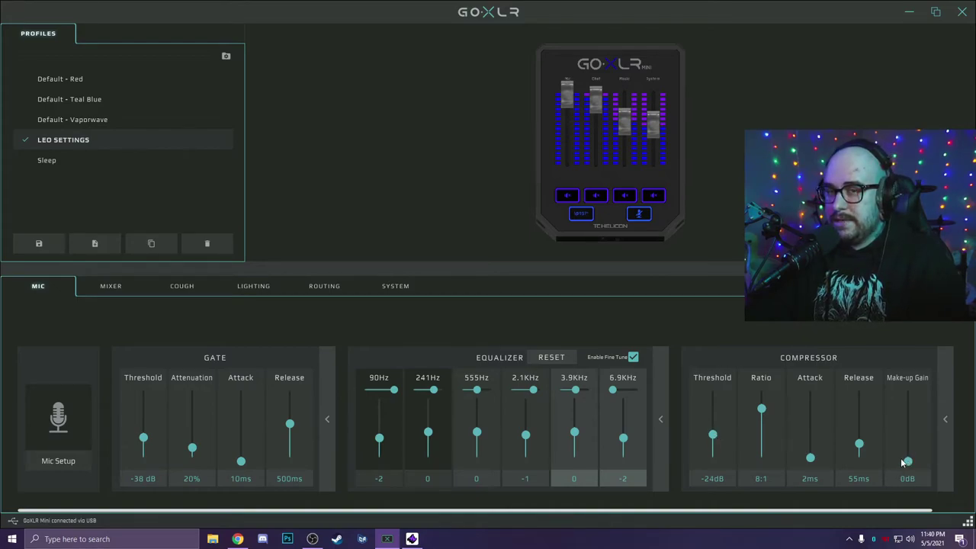
drag(714, 436, 714, 440)
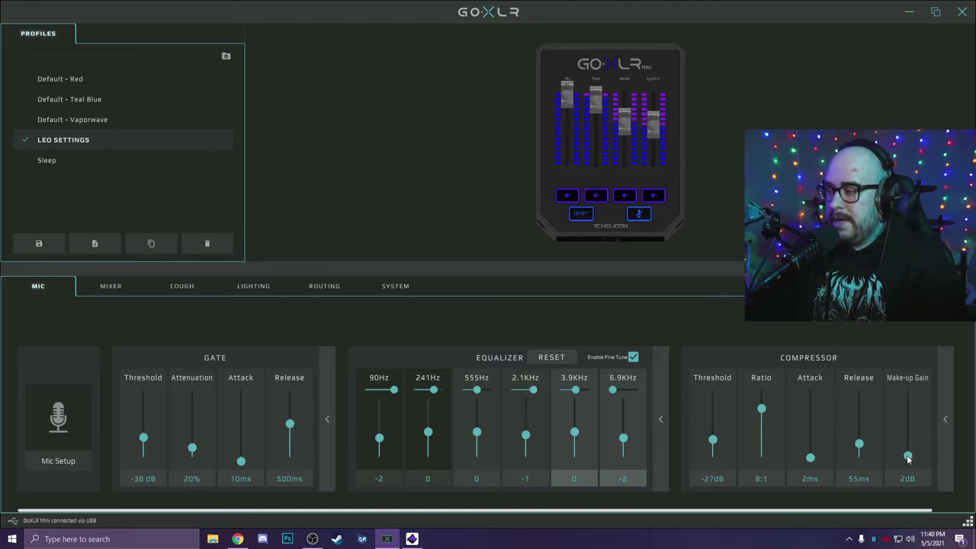
drag(909, 454, 909, 450)
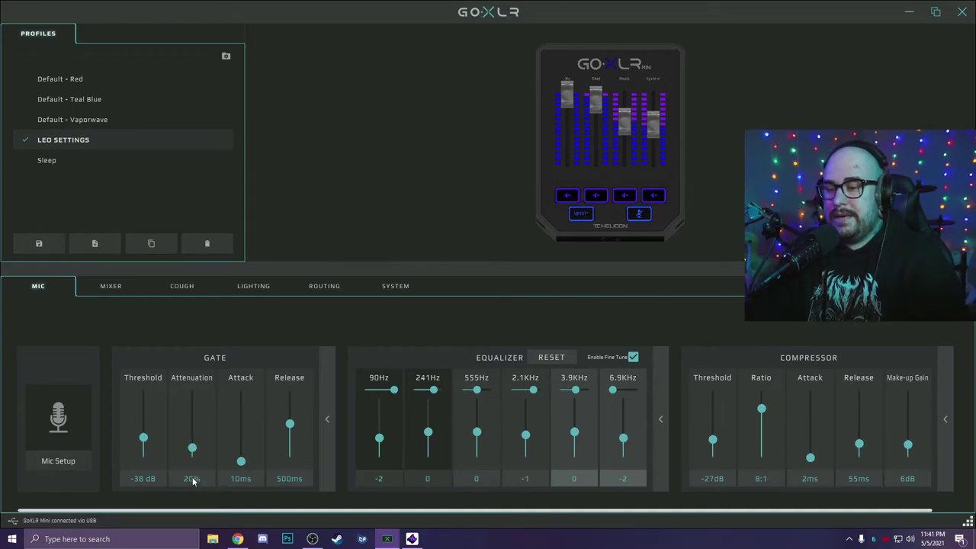
- Show the Mixer page with Mic 100%, Chat 92%, Music 60%, Game 50% and headphones 85%
click(110, 286)
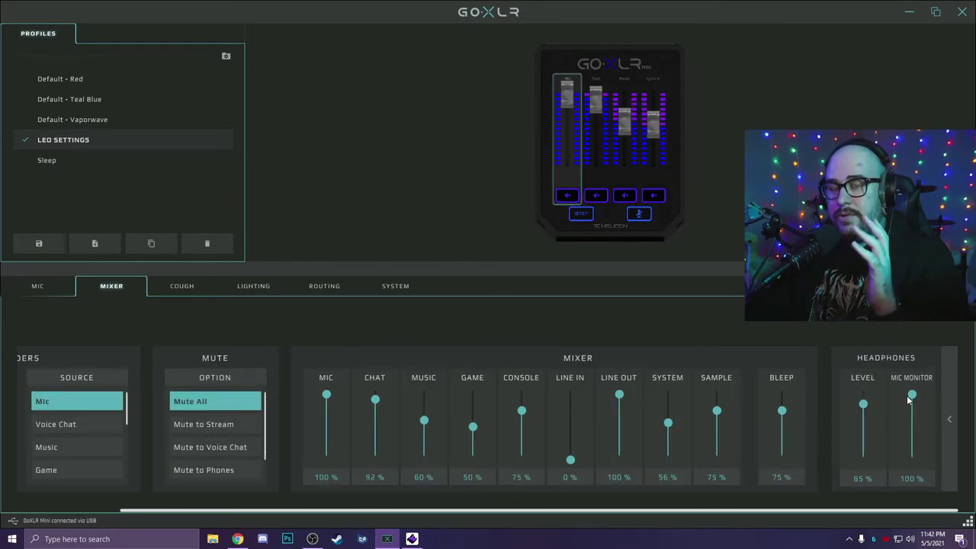
click(334, 289)
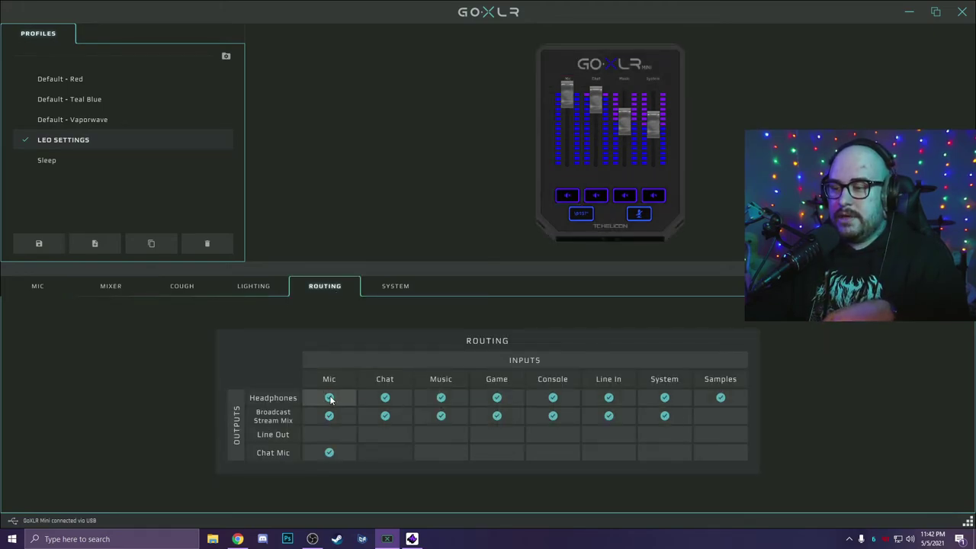
click(112, 289)
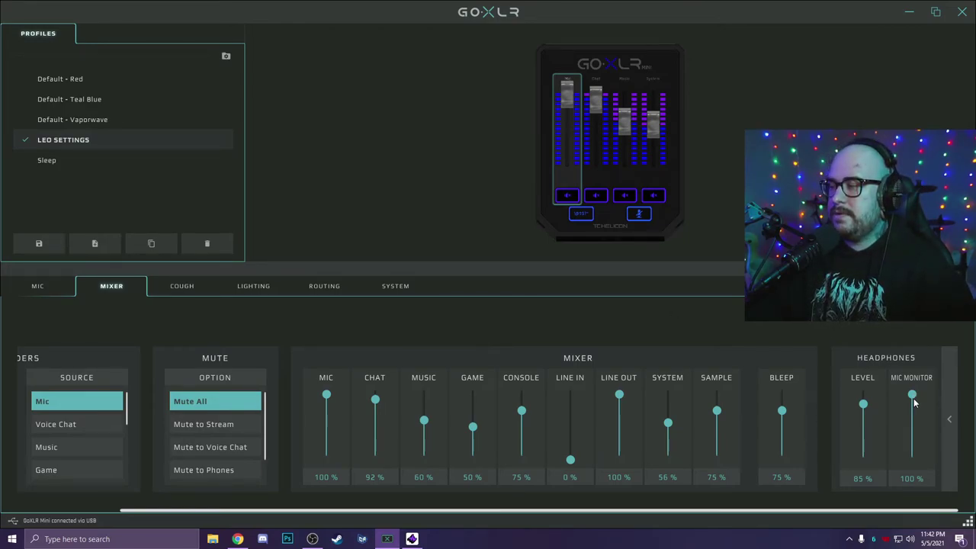
- In the GoXLR mixer, set Mic Monitor to 74%, Headphones to 90% and Line Out to 0%
drag(913, 399, 913, 428)
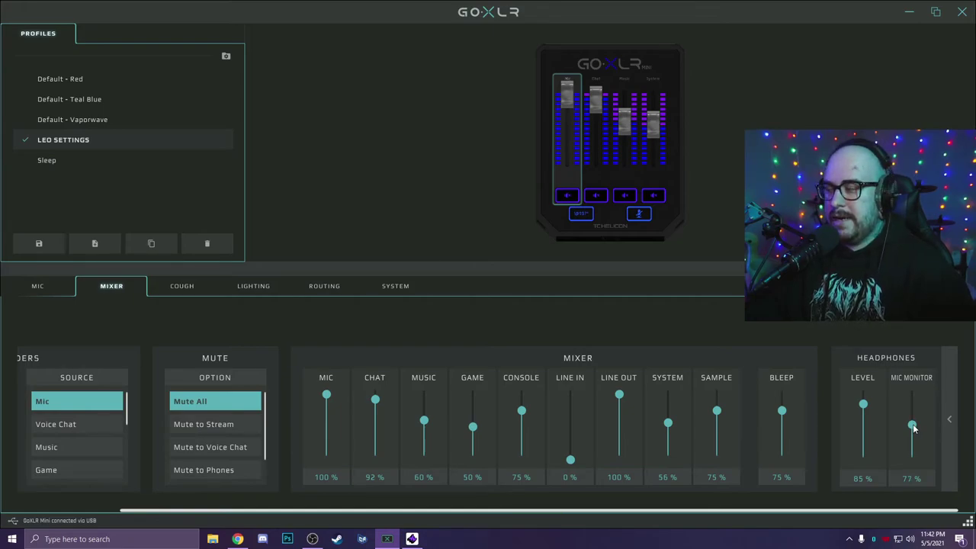
drag(912, 427, 912, 429)
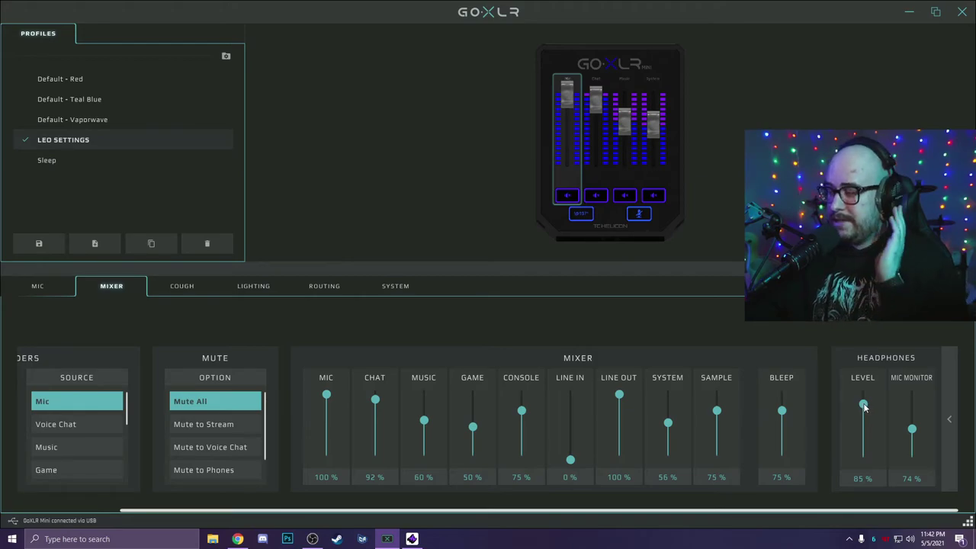
drag(864, 405, 863, 400)
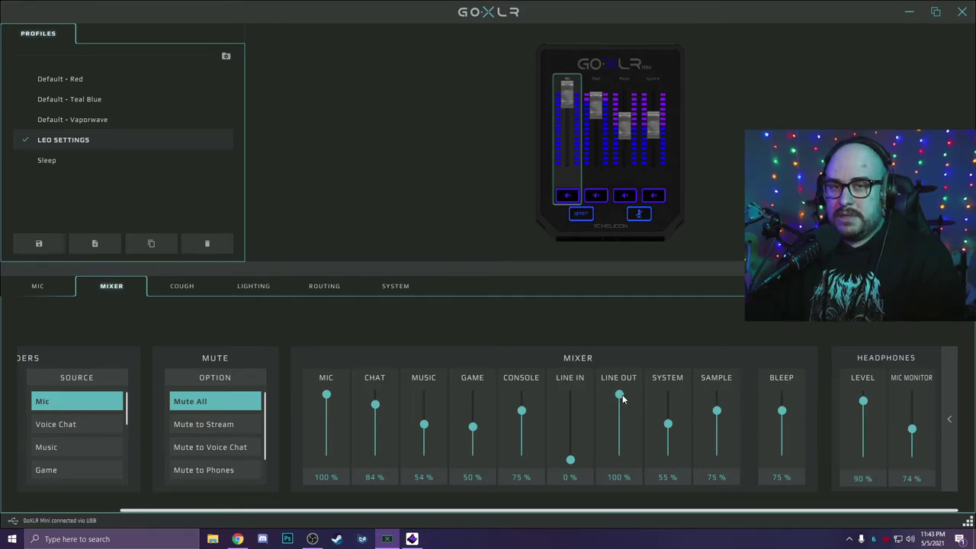
drag(620, 394, 620, 462)
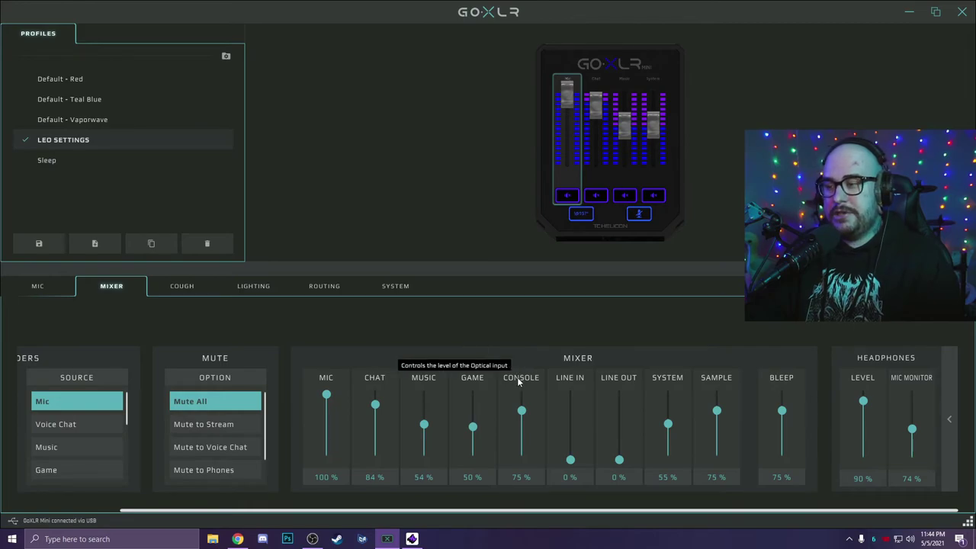
- Bring up GoXLR's routing grid and close OBS's audio settings (mic input: Broadcast Stream Mix)
click(339, 290)
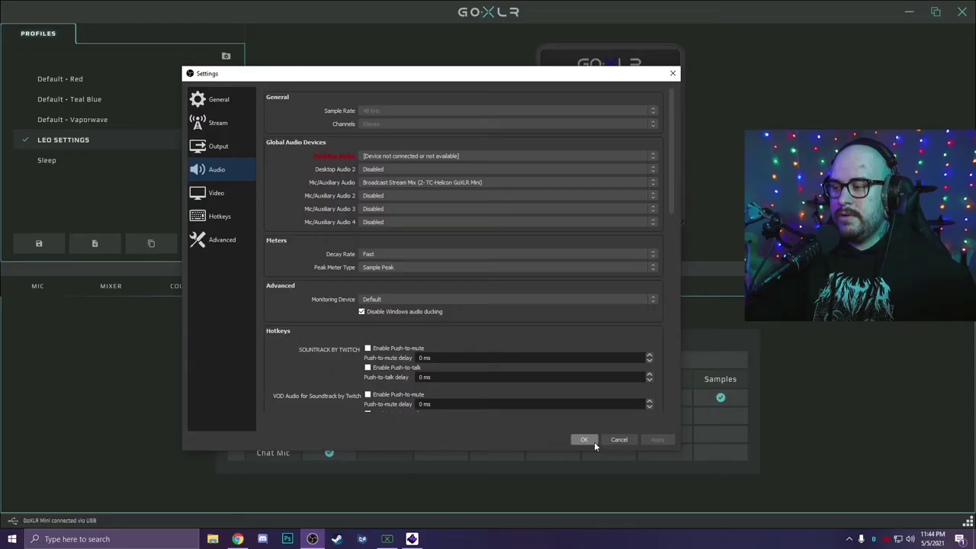
click(594, 442)
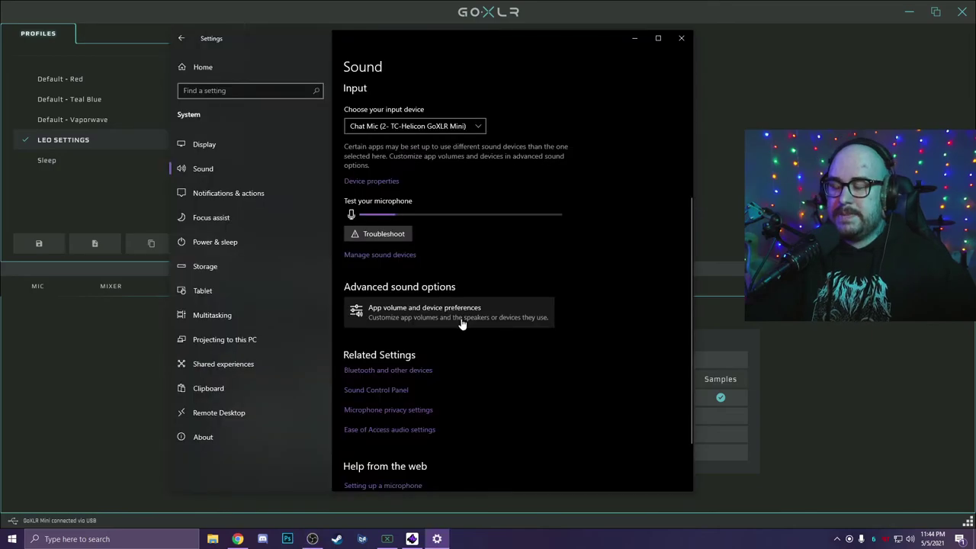
- In App volume and device preferences, set Soundtrack by Twitch's output to Sample (2- TC-Helicon GoXLR Mini)
scroll(534, 324, up, 5)
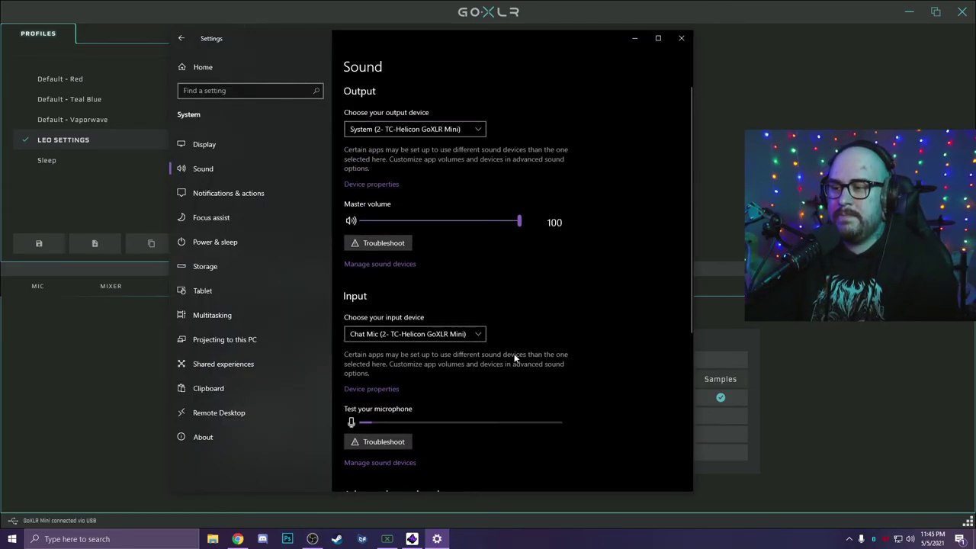
scroll(481, 347, down, 3)
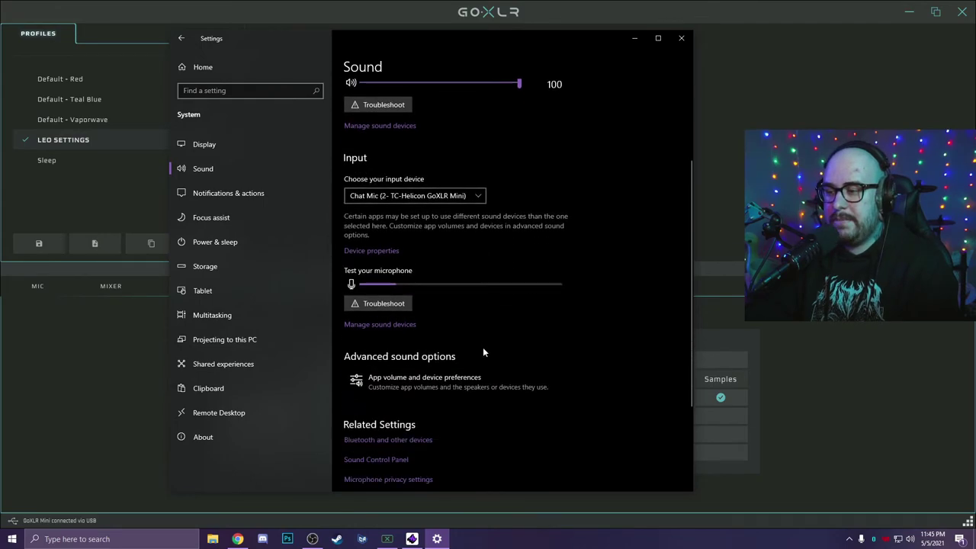
click(453, 385)
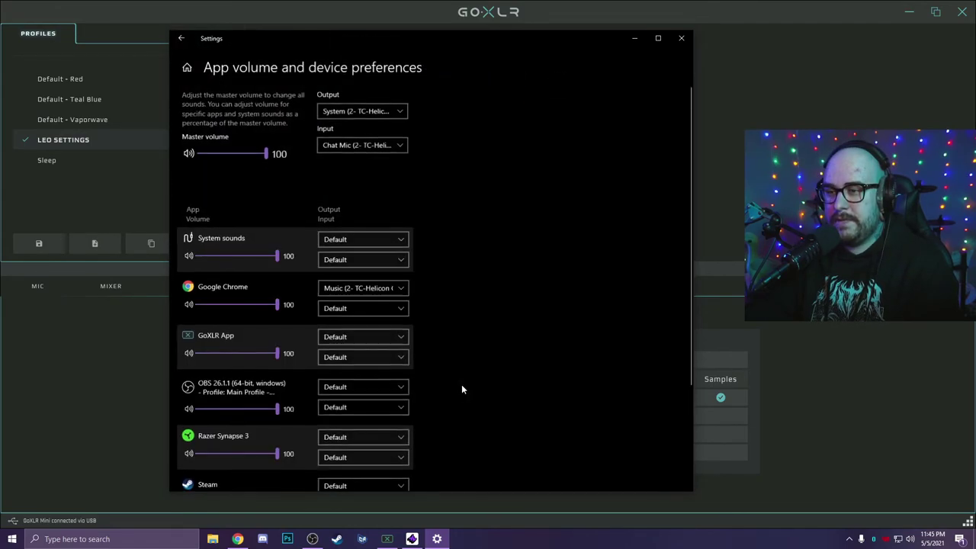
scroll(493, 349, down, 3)
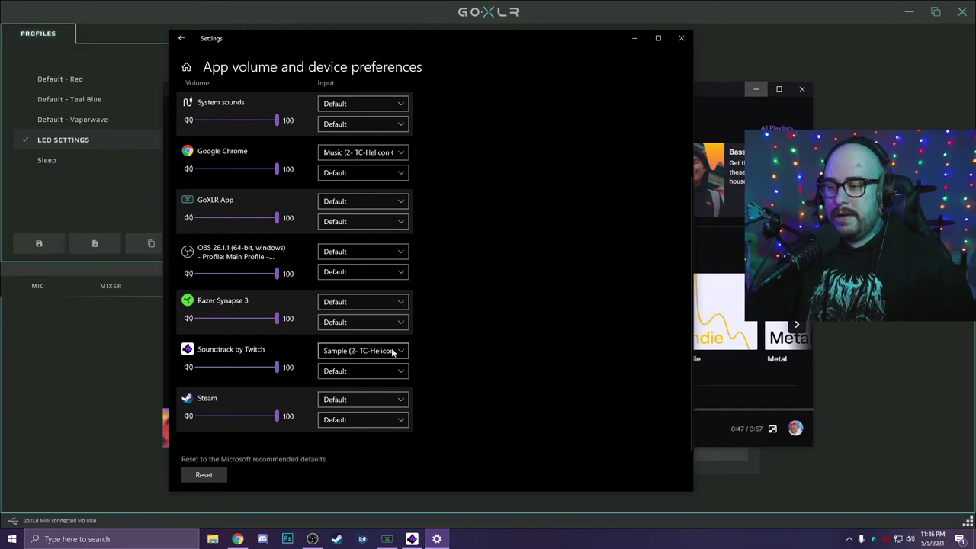
click(392, 351)
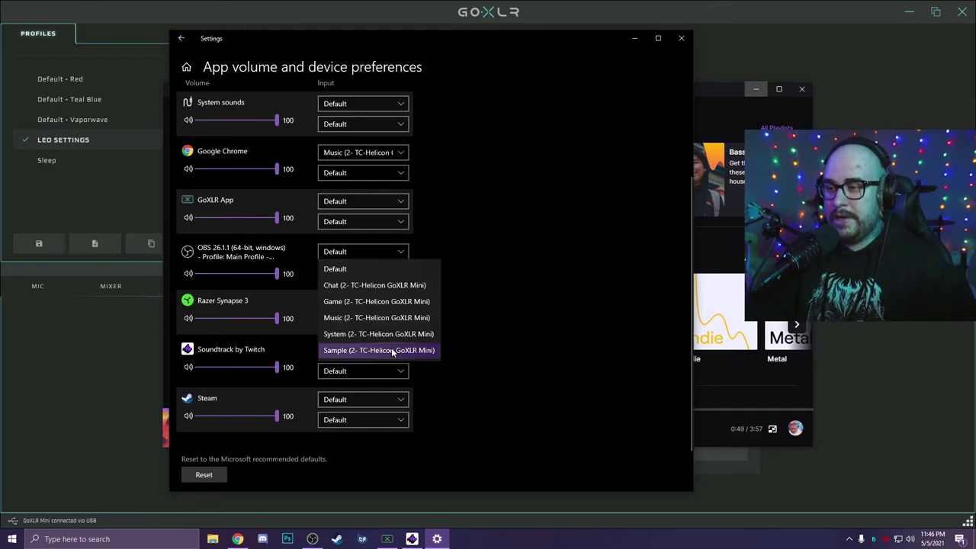
click(393, 351)
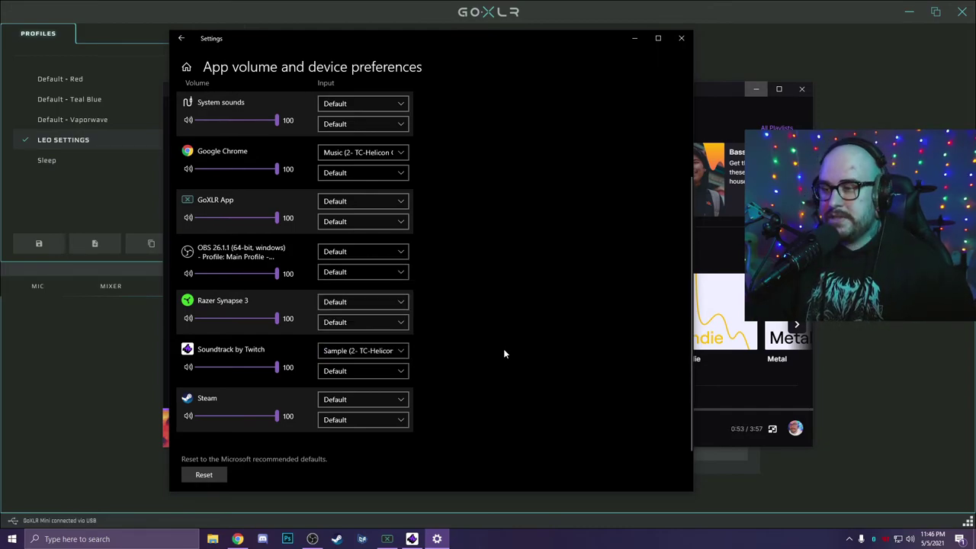
- Close Windows Settings, set the Soundtrack player volume to 43%, and switch to OBS Studio
click(682, 38)
drag(548, 431, 566, 433)
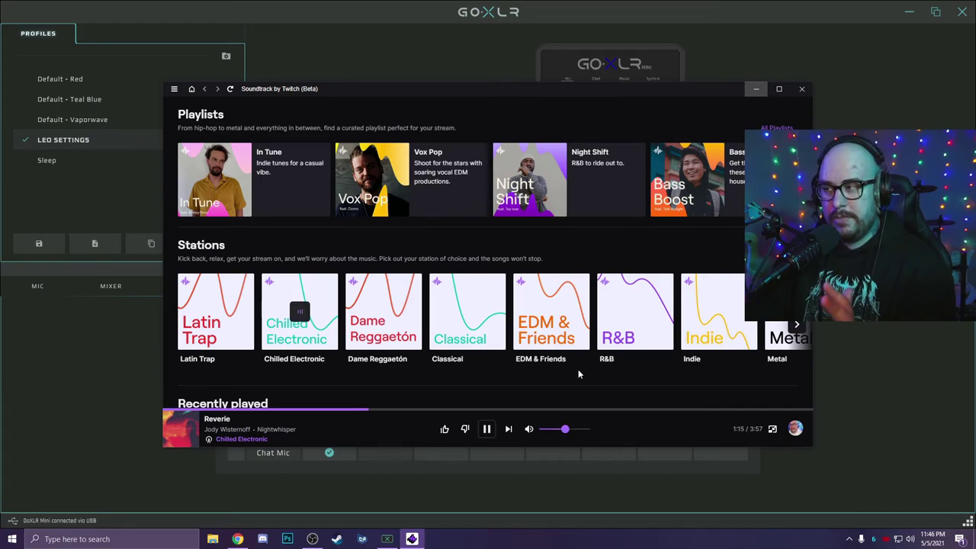
key(alt+Tab)
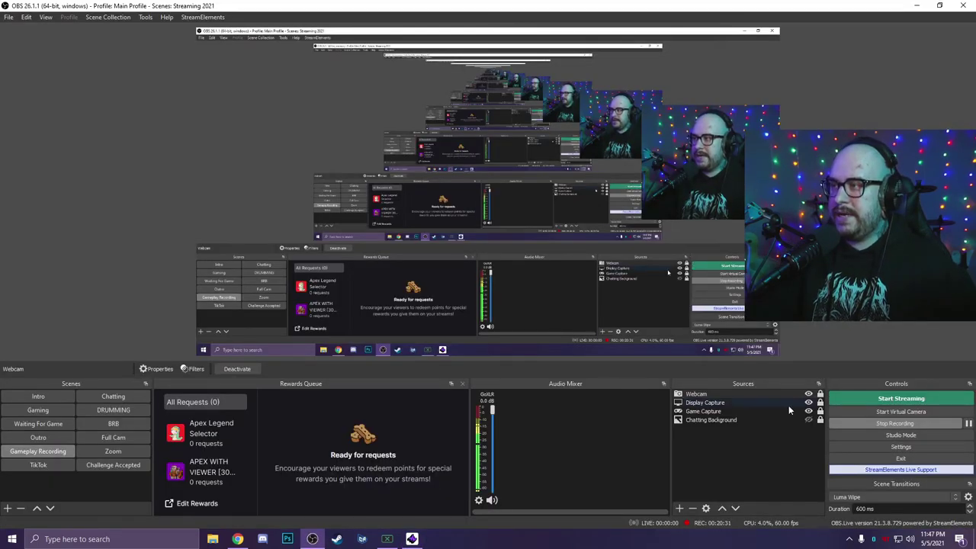
- Add an Audio Output Capture source 'SOUNTRACK BY TWITCH' capturing Sample (2- TC-Helicon GoXLR Mini)
click(681, 508)
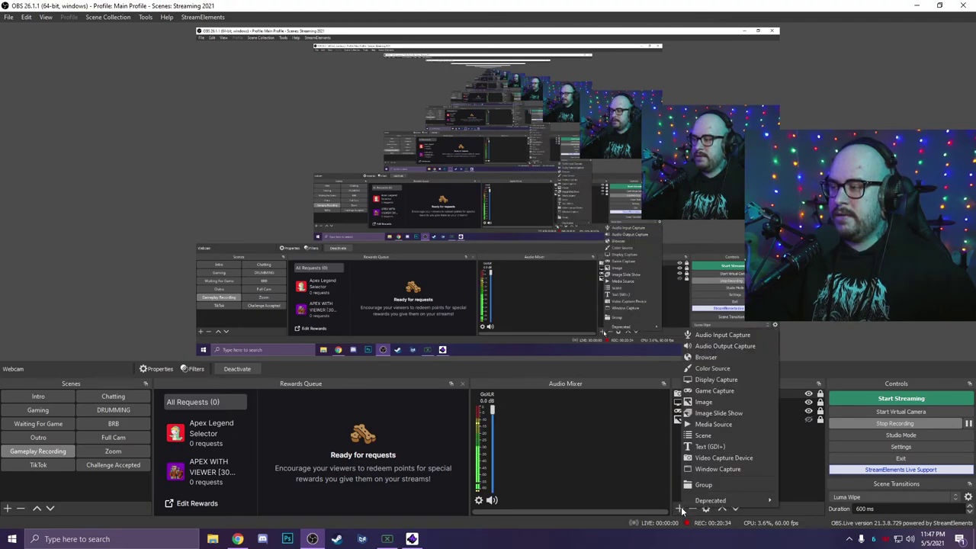
click(733, 346)
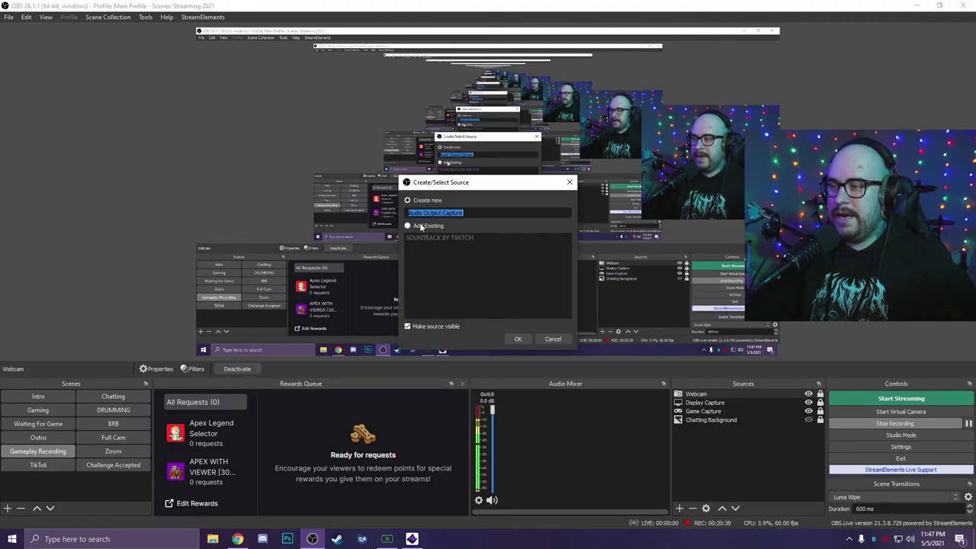
drag(449, 190, 382, 194)
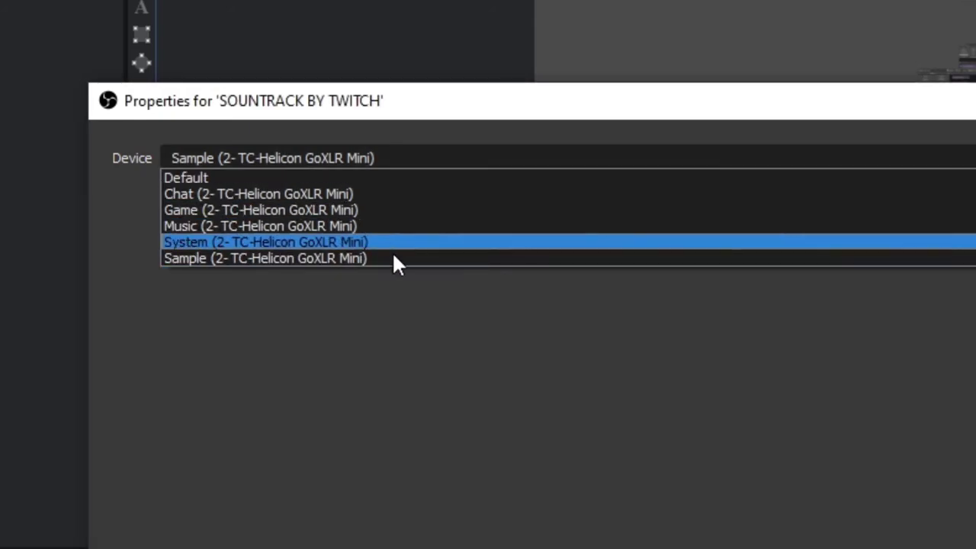
click(425, 440)
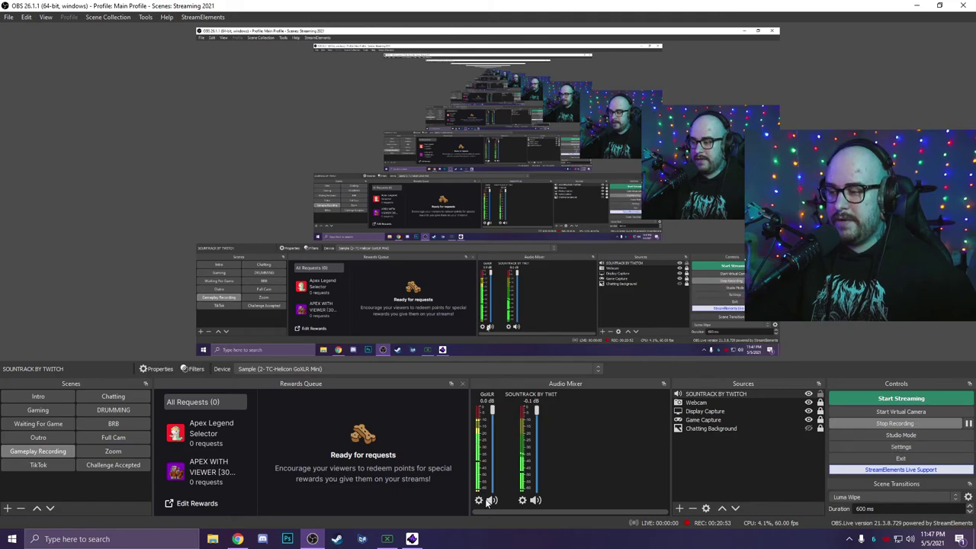
- Open Advanced Audio Properties and widen the dialog to show all six tracks
click(522, 500)
click(568, 490)
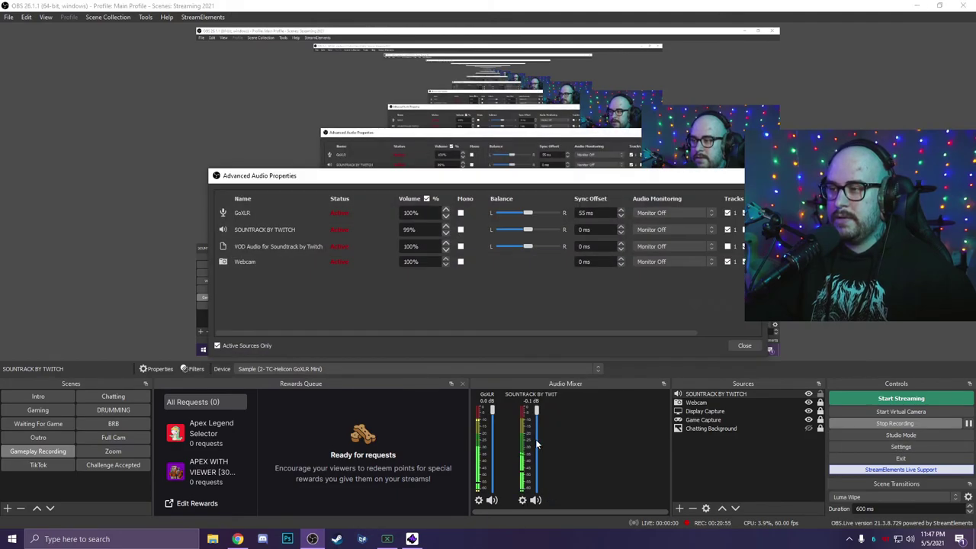
drag(549, 183, 486, 187)
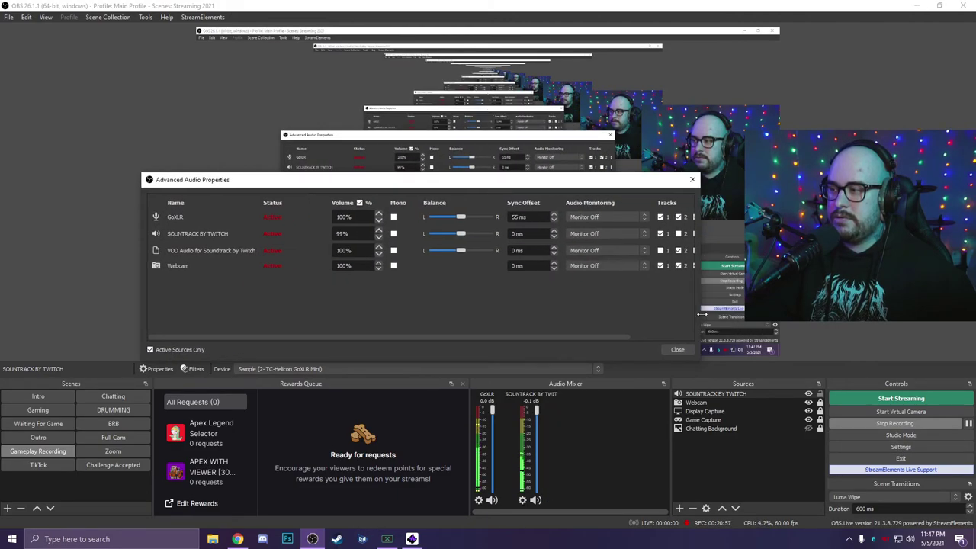
drag(701, 313, 824, 314)
drag(676, 180, 573, 182)
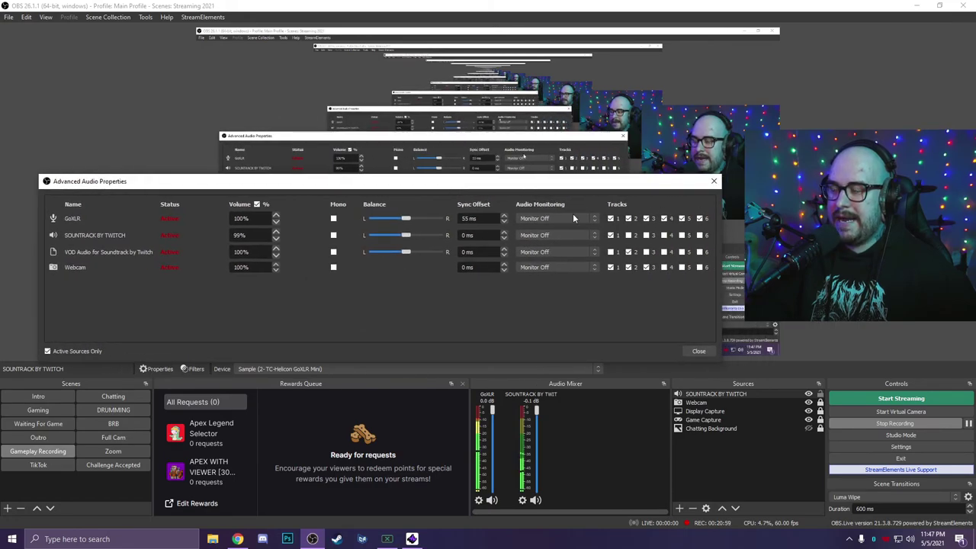
- Remove SOUNTRACK BY TWITCH from track 2, put GoXLR on track 2, then close the dialog
click(627, 235)
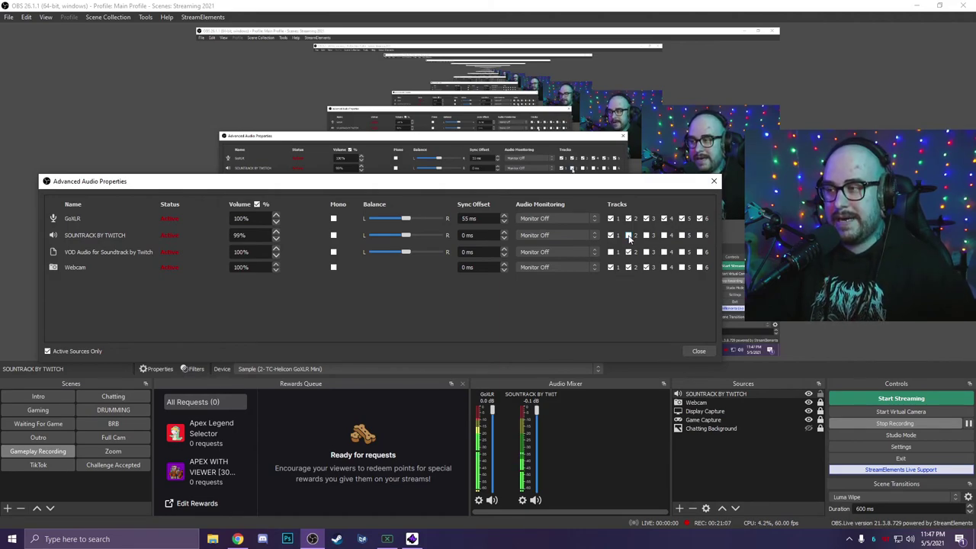
click(629, 252)
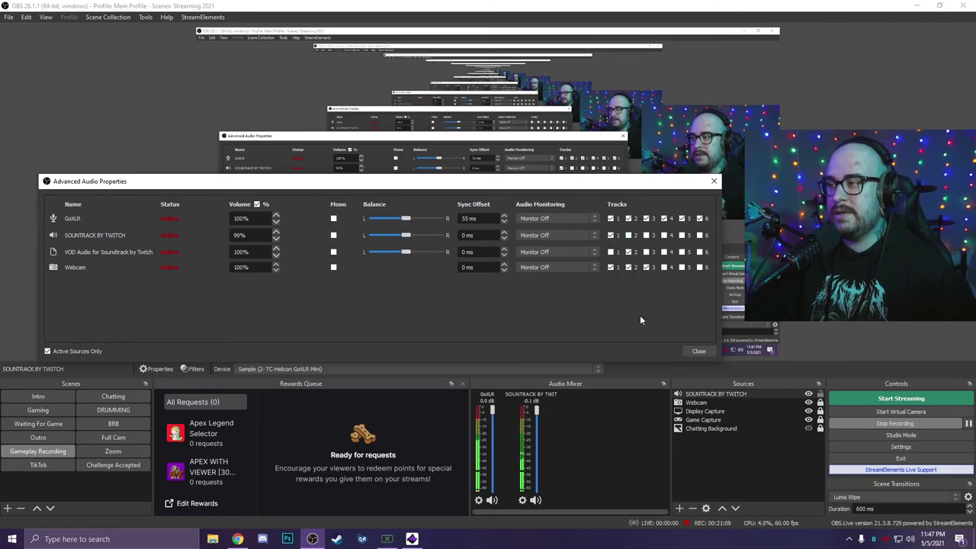
click(629, 252)
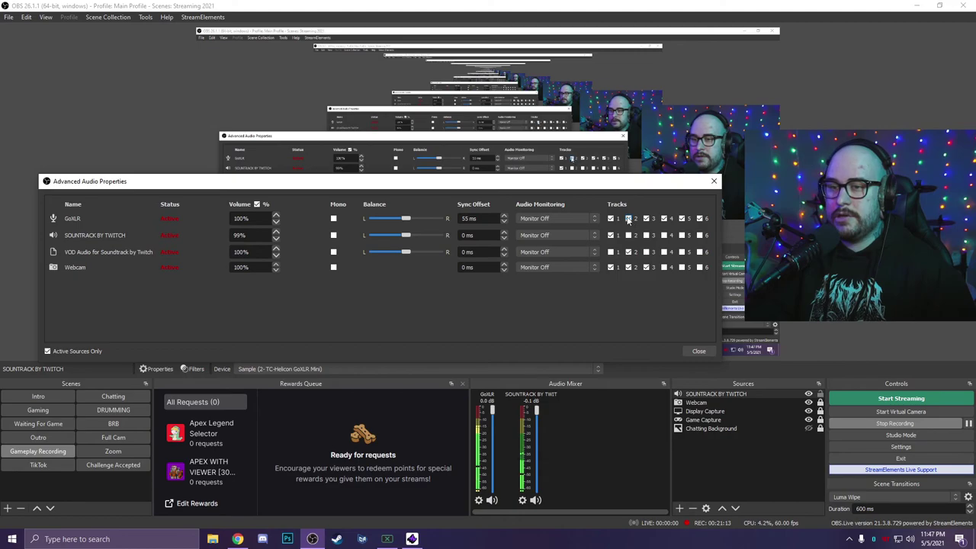
click(628, 219)
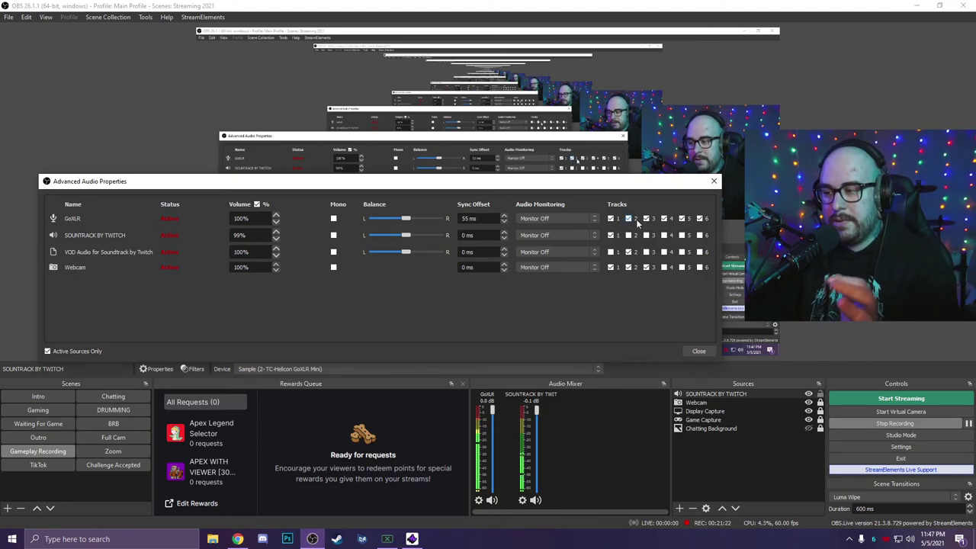
key(Escape)
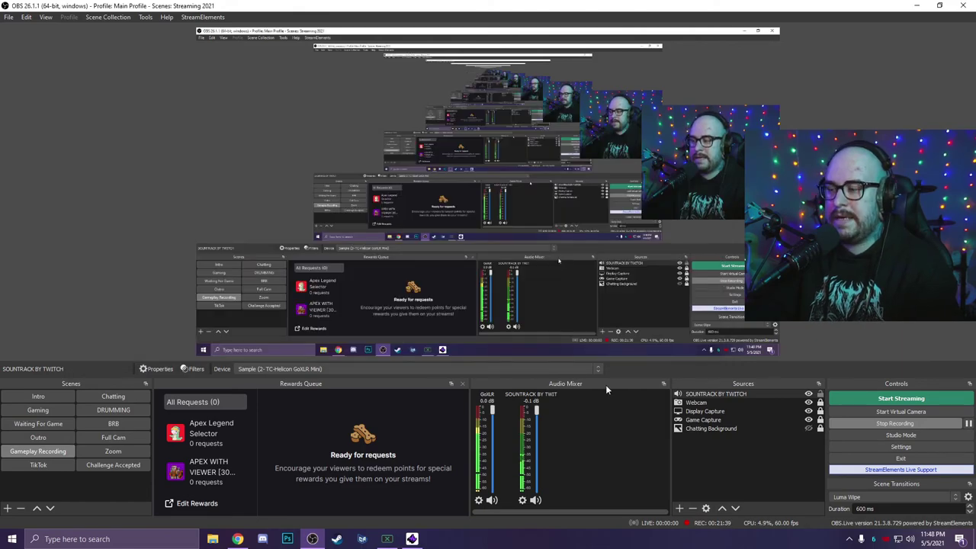